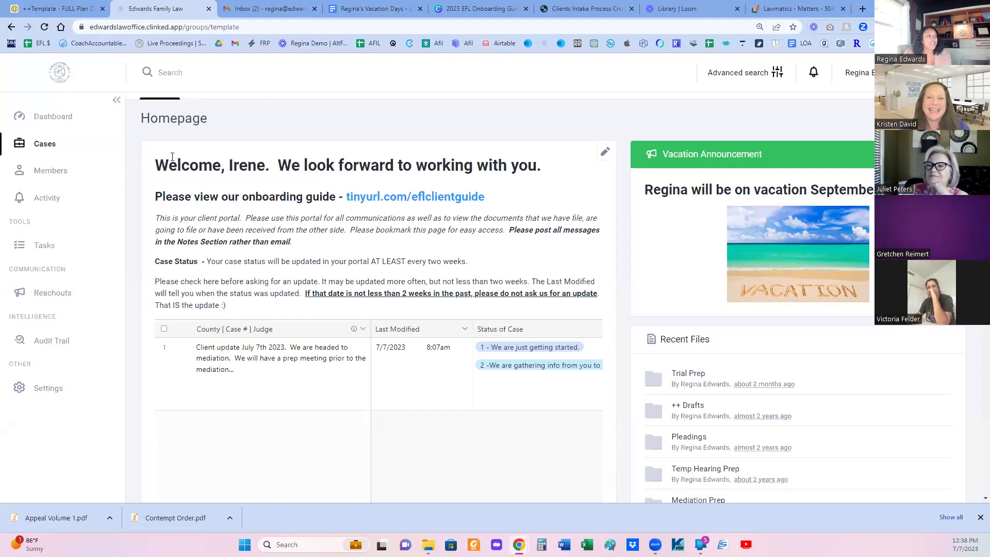
# Step: Review the client portal template's homepage, including the case status text, folder structure, navigation notes, vacation notices and communication policy
pyautogui.scroll(-1, 169, 150)
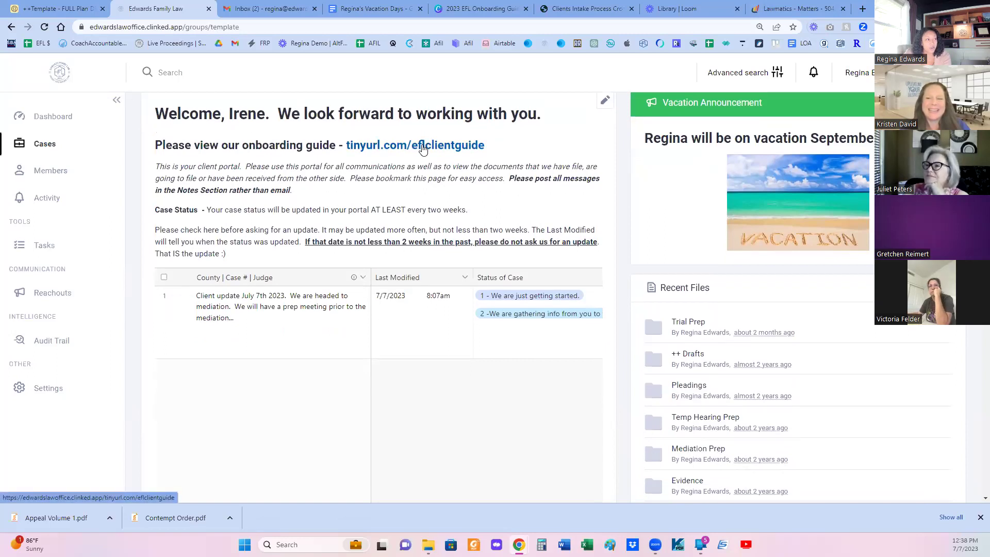
pyautogui.scroll(-1, 397, 194)
pyautogui.moveTo(155, 158); pyautogui.dragTo(242, 207)
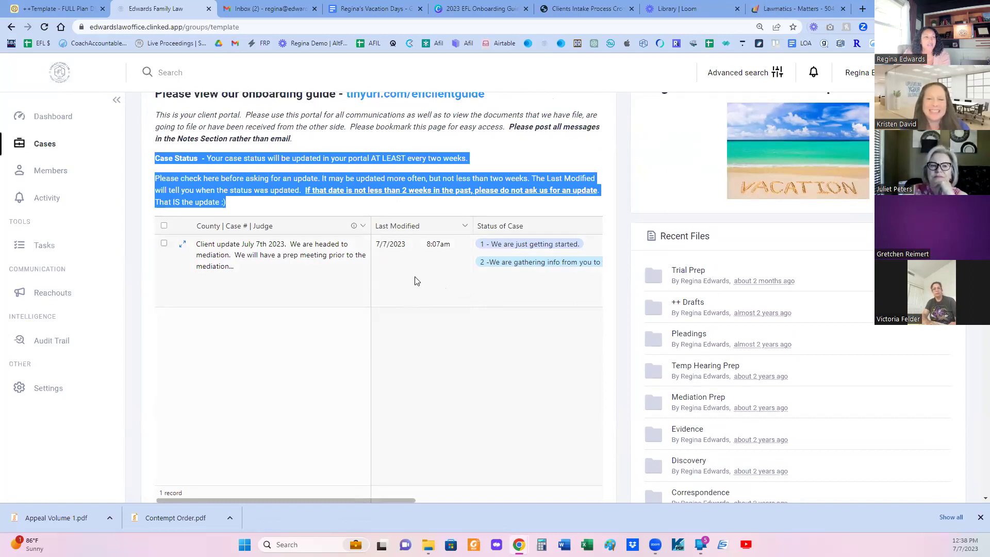
pyautogui.scroll(-4, 454, 288)
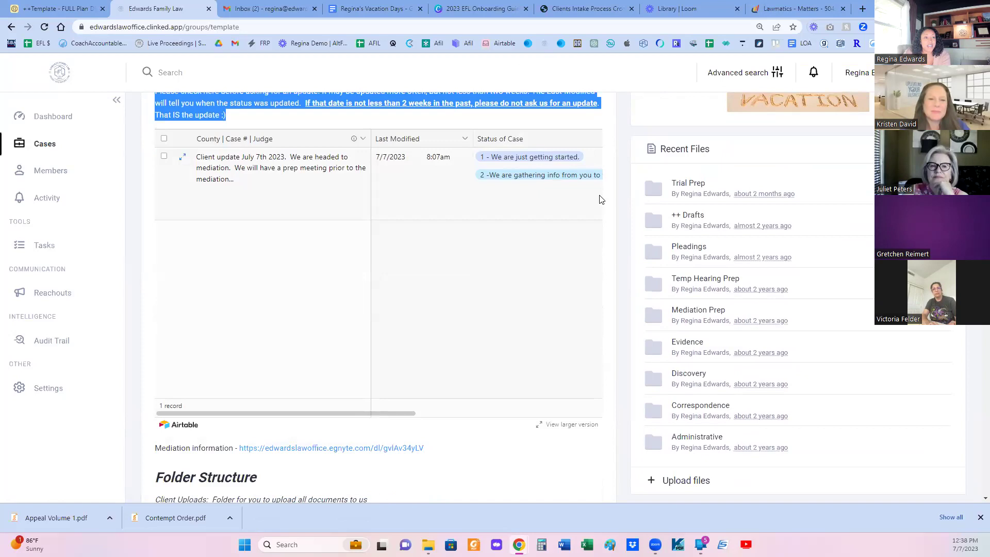
pyautogui.scroll(-3, 474, 496)
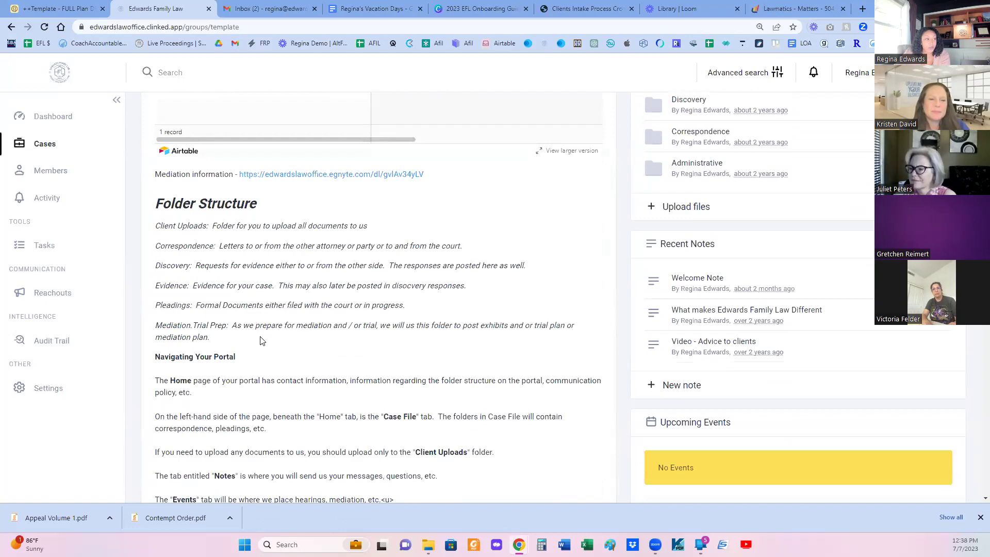
pyautogui.scroll(-2, 262, 338)
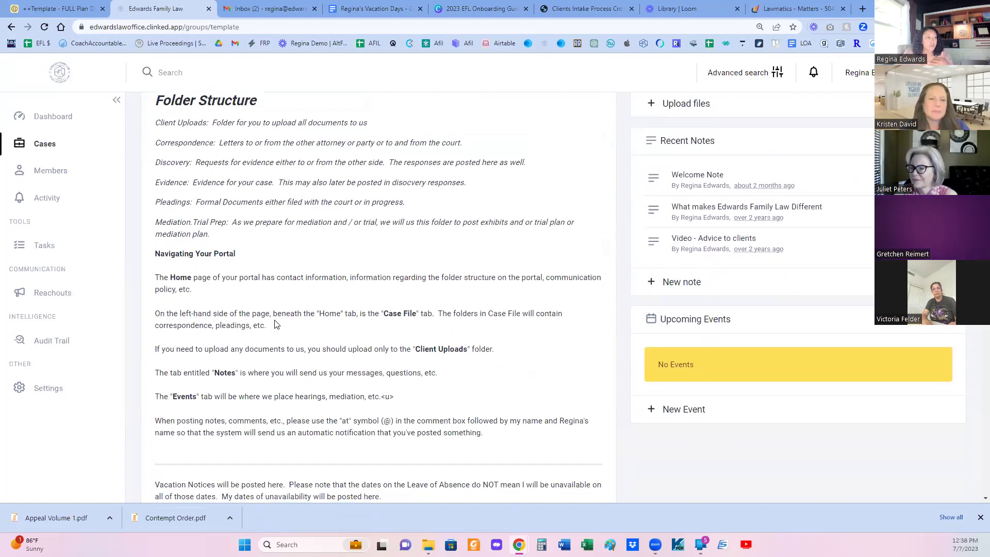
pyautogui.scroll(-1, 275, 324)
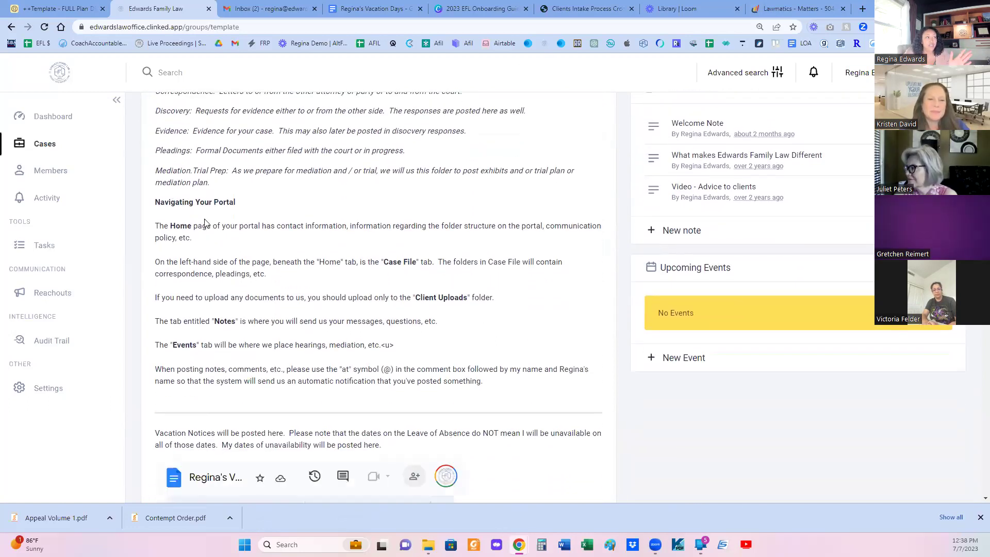
pyautogui.scroll(-7, 482, 372)
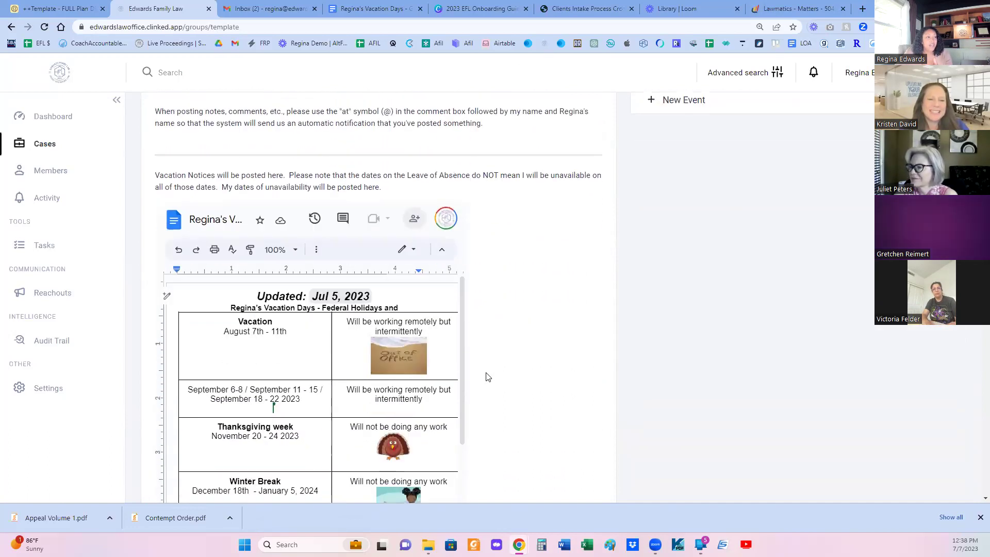
pyautogui.scroll(-10, 500, 366)
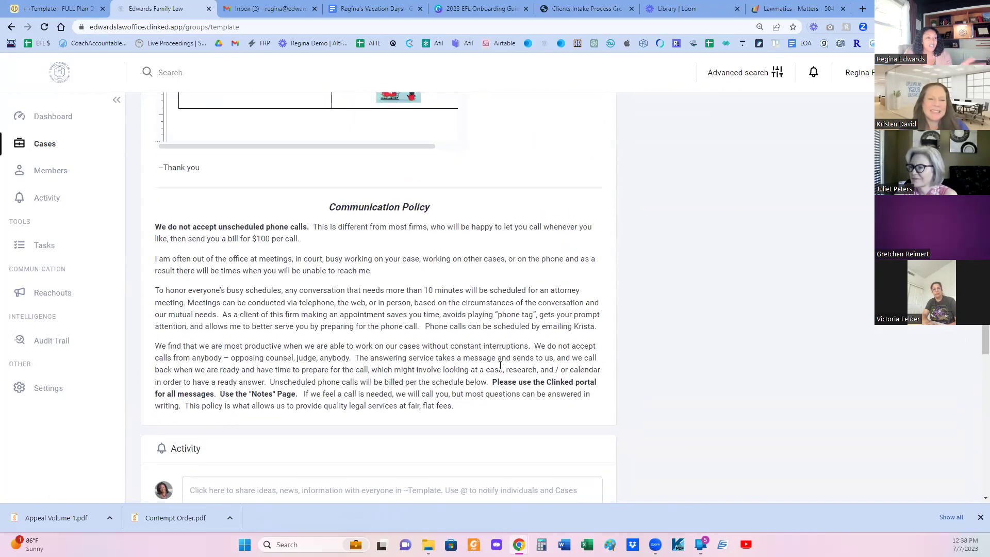
pyautogui.scroll(3, 539, 370)
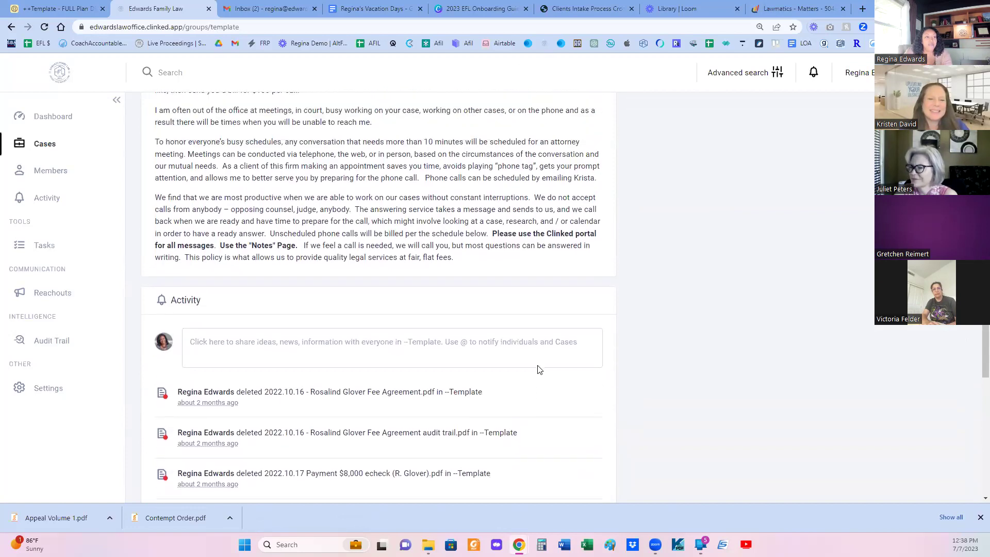
pyautogui.scroll(4, 542, 369)
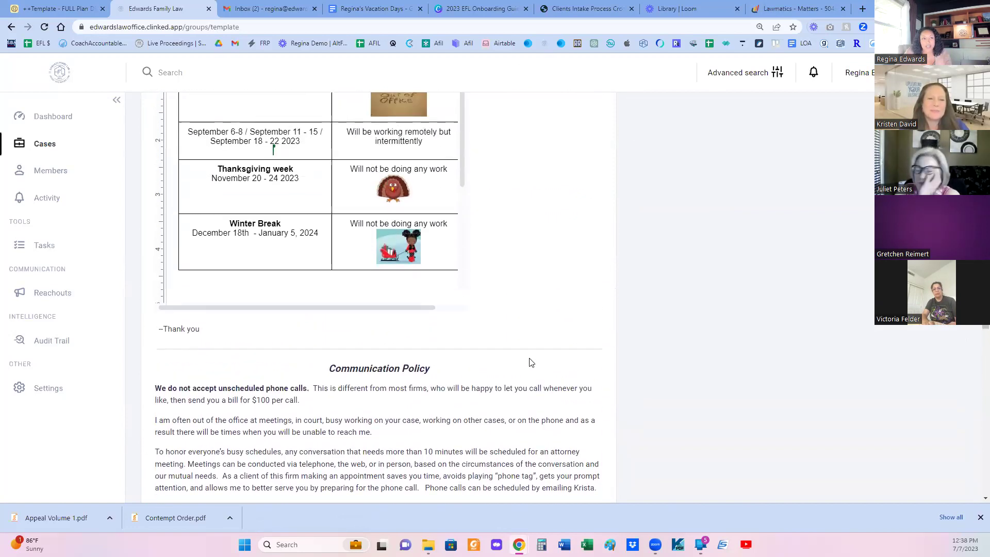
pyautogui.scroll(7, 533, 365)
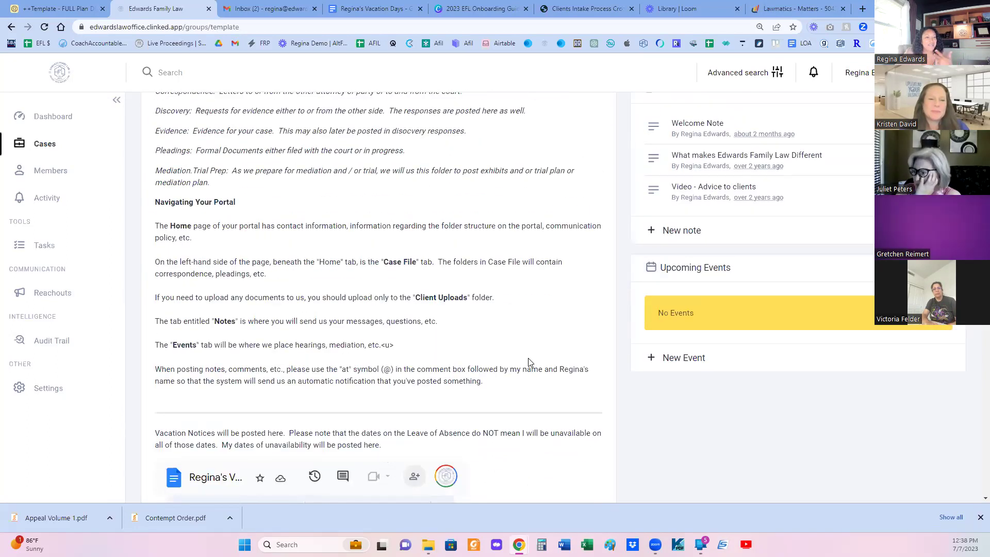
pyautogui.scroll(15, 531, 365)
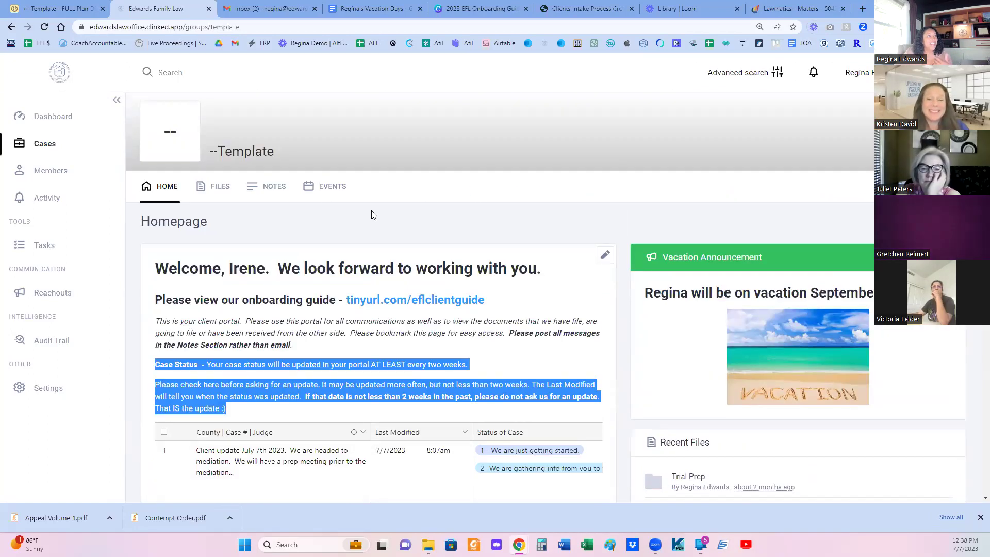
# Step: In the Airtable base's Client Update table, remove the leading "Client update July 7th 2023." so the entry starts with "We are headed to mediation"
pyautogui.click(46, 9)
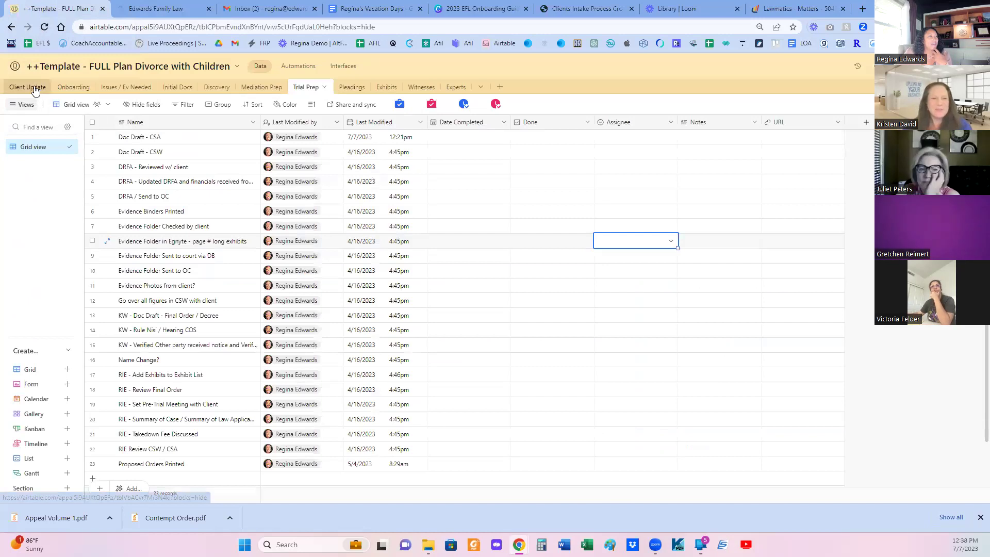
pyautogui.click(34, 88)
pyautogui.click(161, 153)
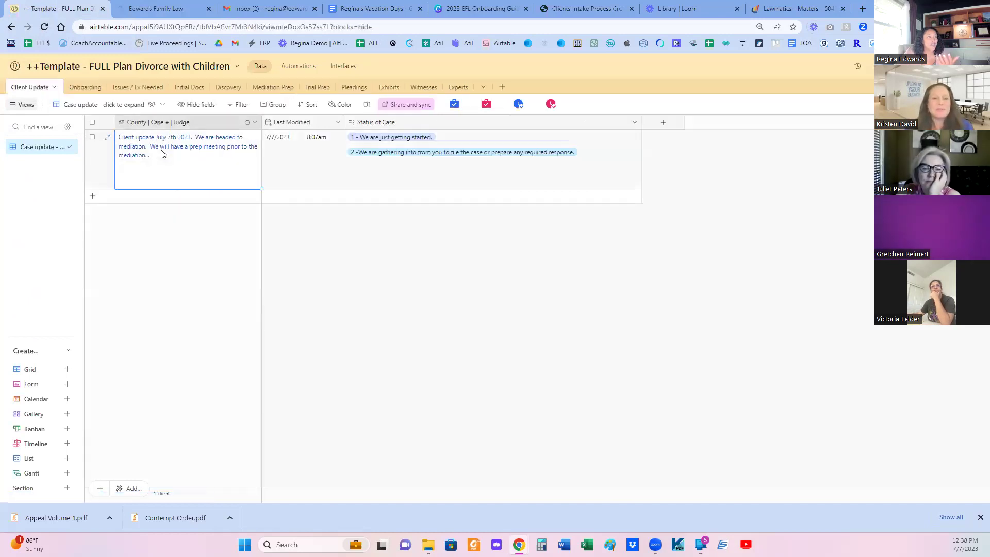
pyautogui.click(153, 154)
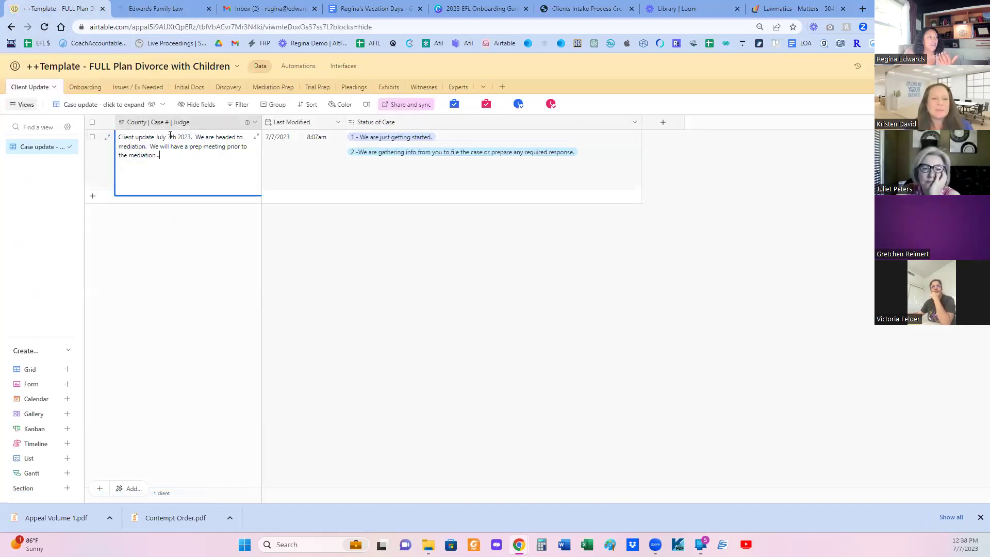
pyautogui.moveTo(191, 136); pyautogui.dragTo(75, 138)
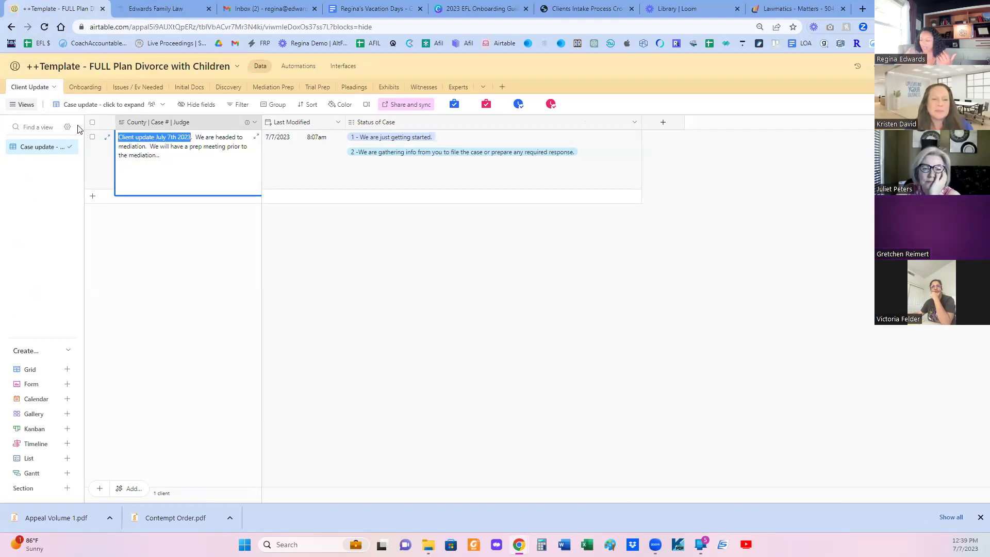
pyautogui.press('Delete')
pyautogui.press('Delete')
pyautogui.press('Delete')
pyautogui.press('Delete')
pyautogui.press('Delete')
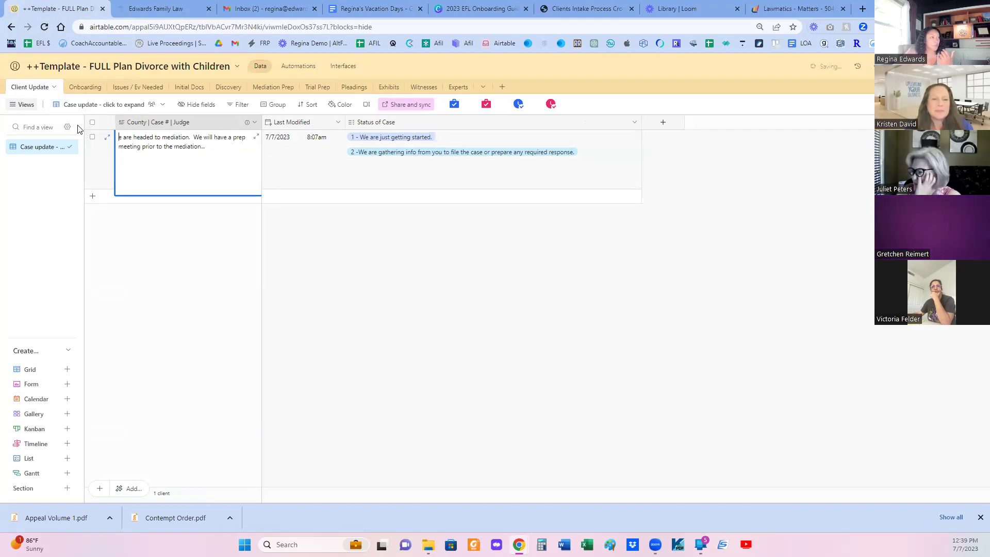
pyautogui.write('W')
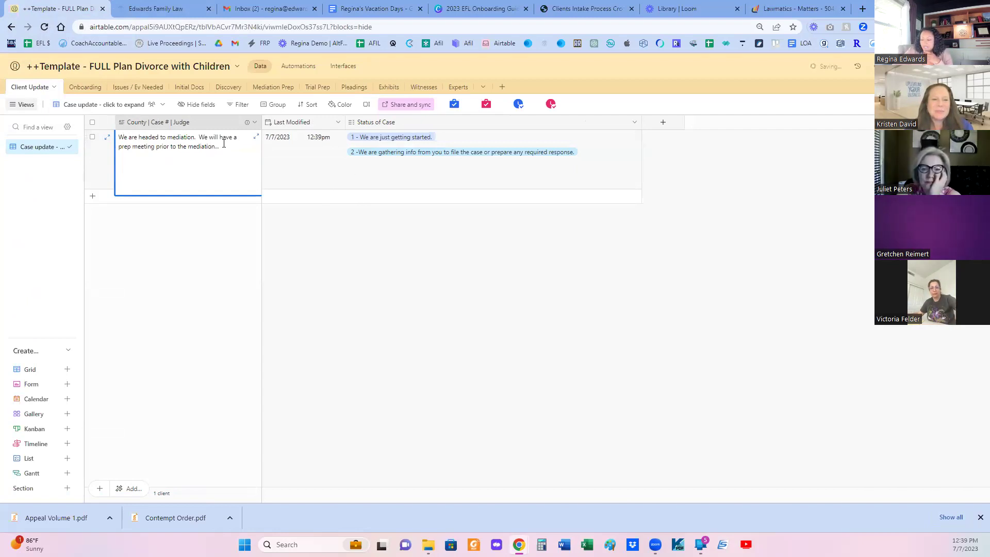
pyautogui.click(315, 163)
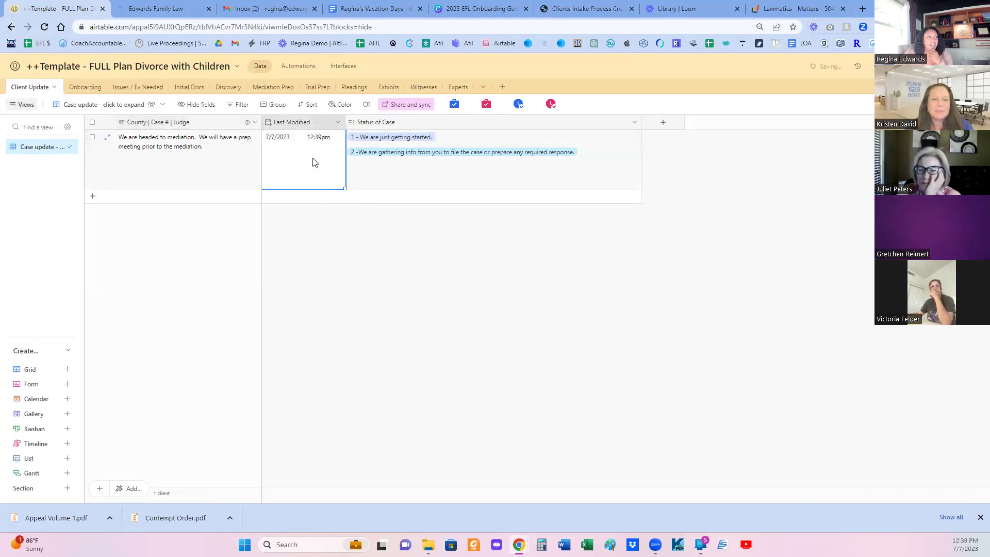
pyautogui.click(378, 167)
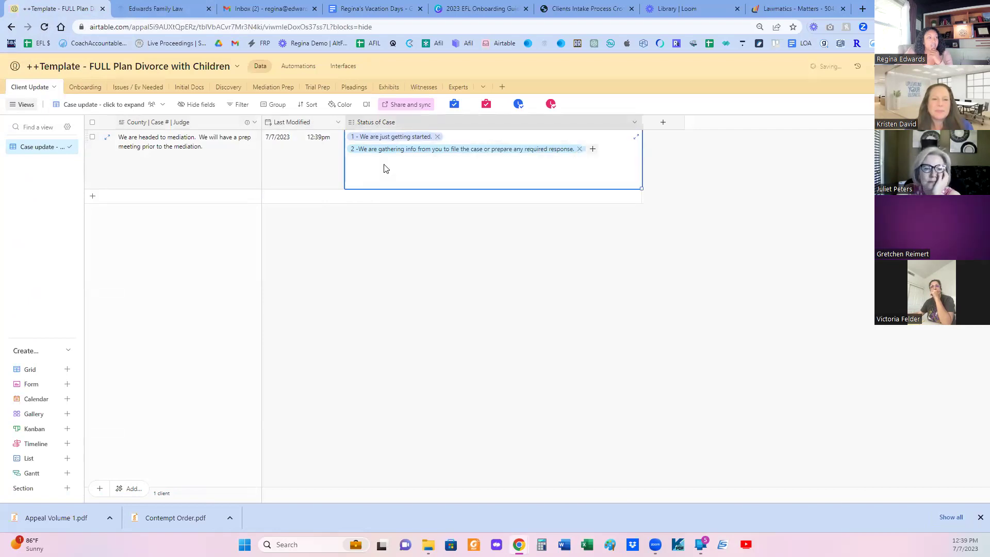
# Step: Return to the Clinked client portal, reload the template homepage and check the embedded case status table
pyautogui.click(155, 8)
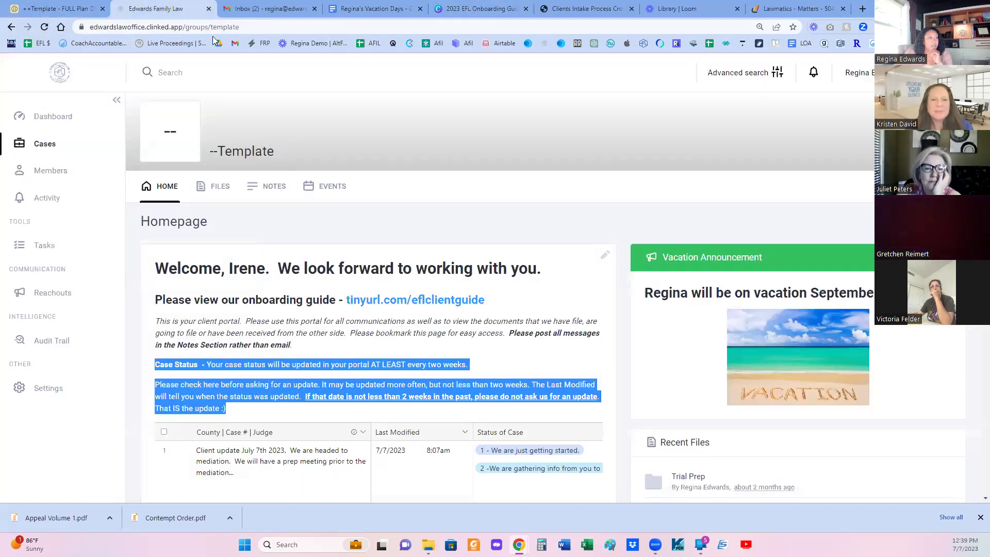
pyautogui.click(216, 27)
pyautogui.press('Return')
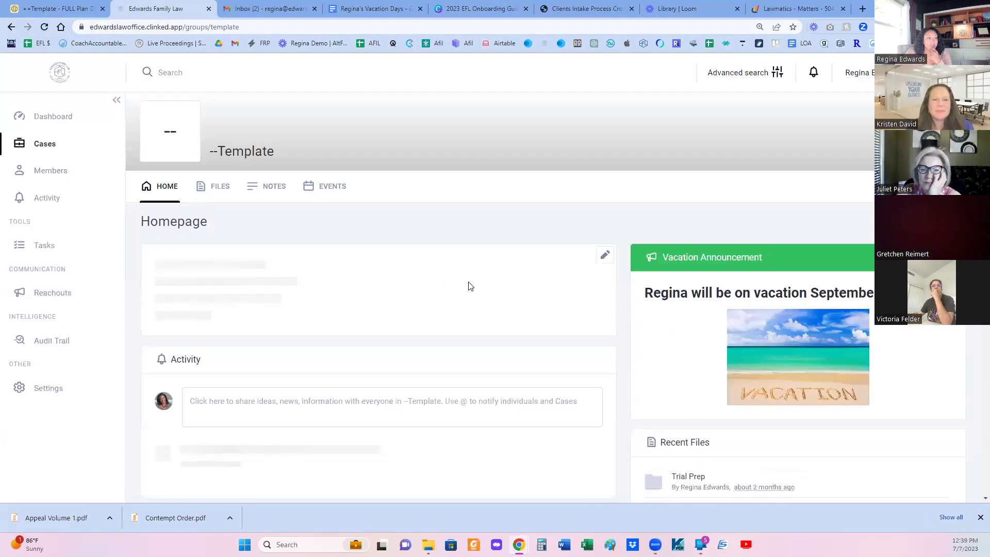
pyautogui.scroll(-6, 479, 289)
pyautogui.scroll(3, 521, 316)
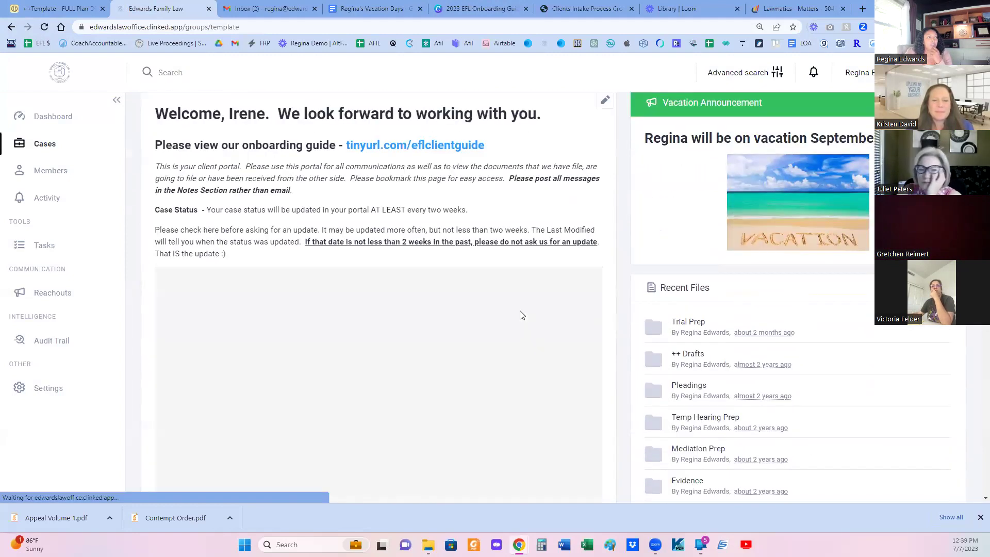
pyautogui.scroll(-2, 533, 317)
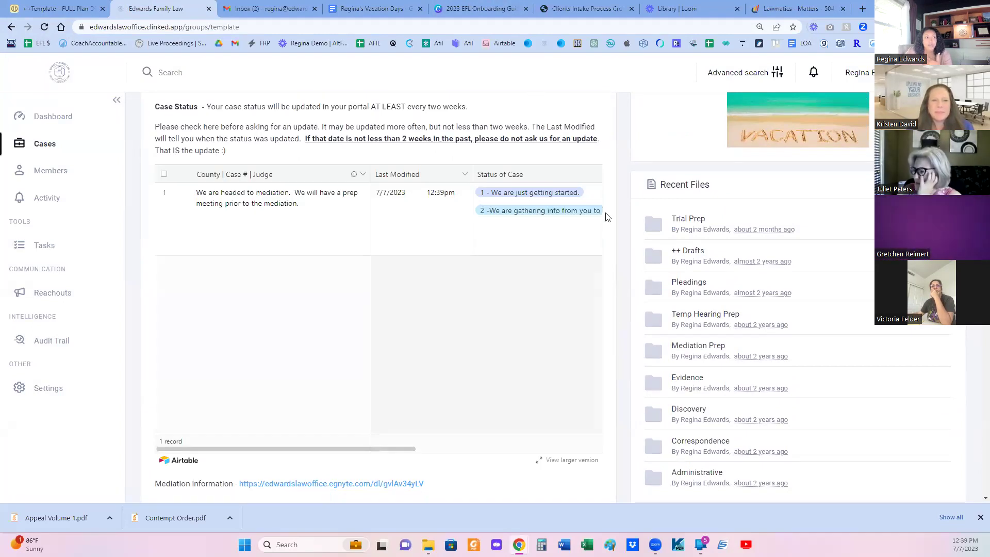
# Step: Switch to Gmail, refresh the inbox and open the newest "Your case update" email from Airtable Automations
pyautogui.click(266, 9)
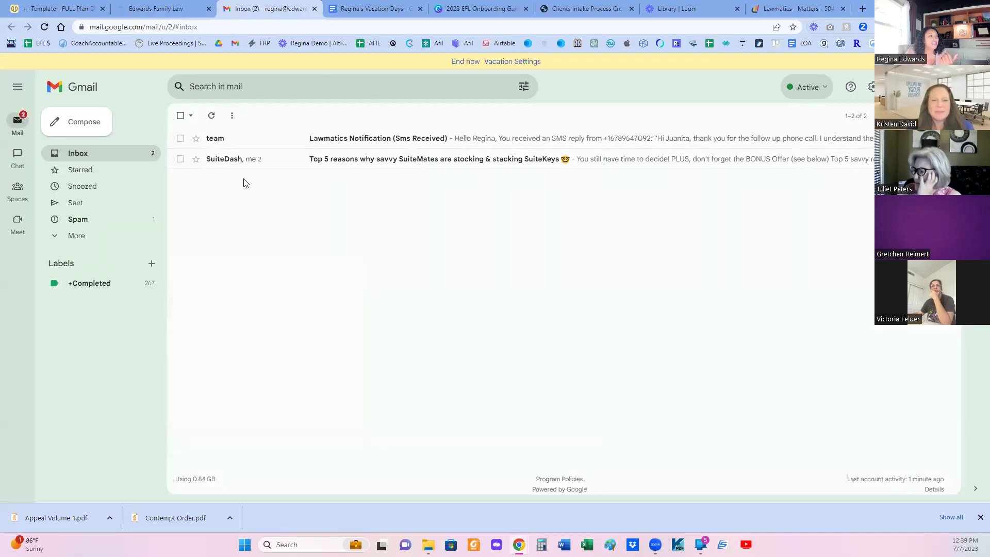
pyautogui.click(213, 117)
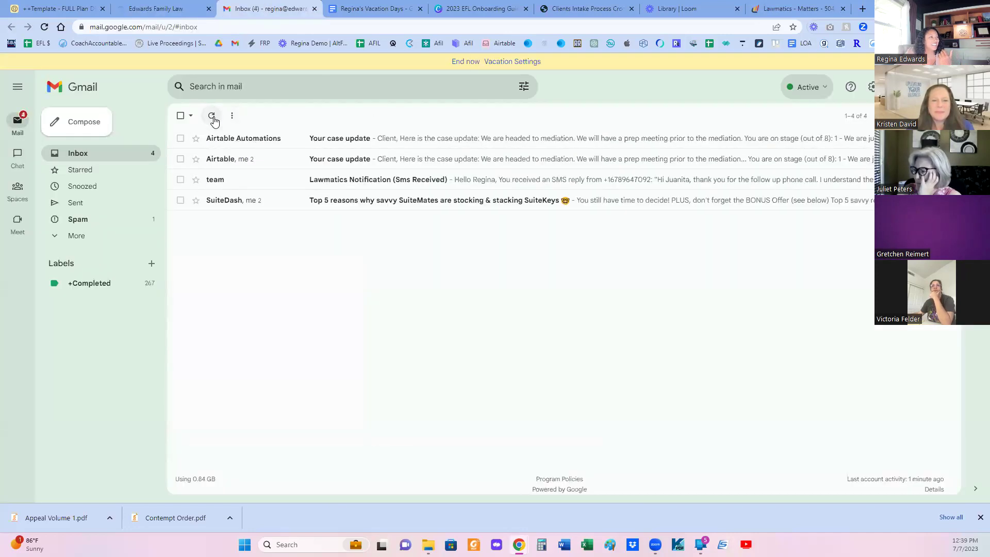
pyautogui.click(436, 145)
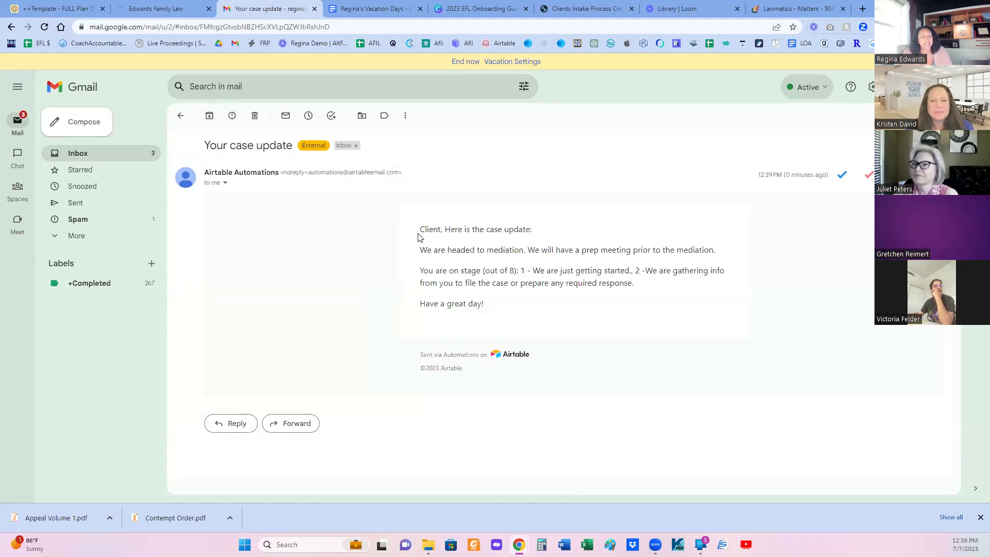
# Step: Go back to the Airtable base and review the Onboarding and Issues / Ev Needed checklists
pyautogui.click(72, 7)
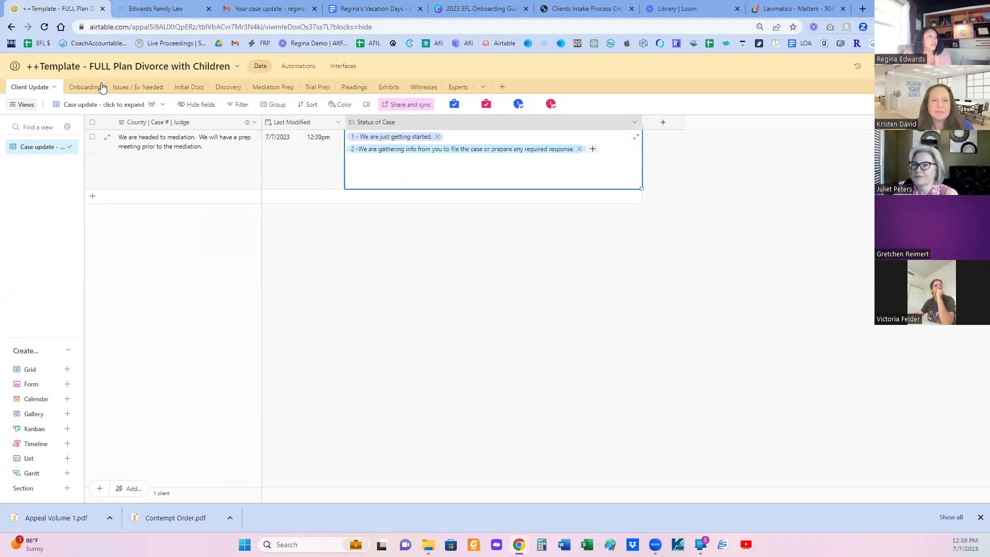
pyautogui.click(76, 90)
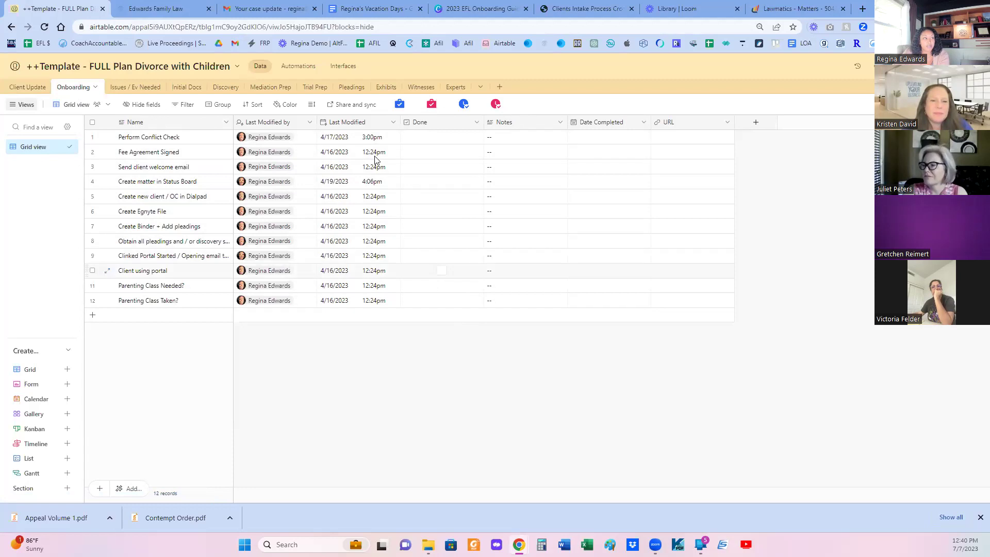
pyautogui.click(144, 88)
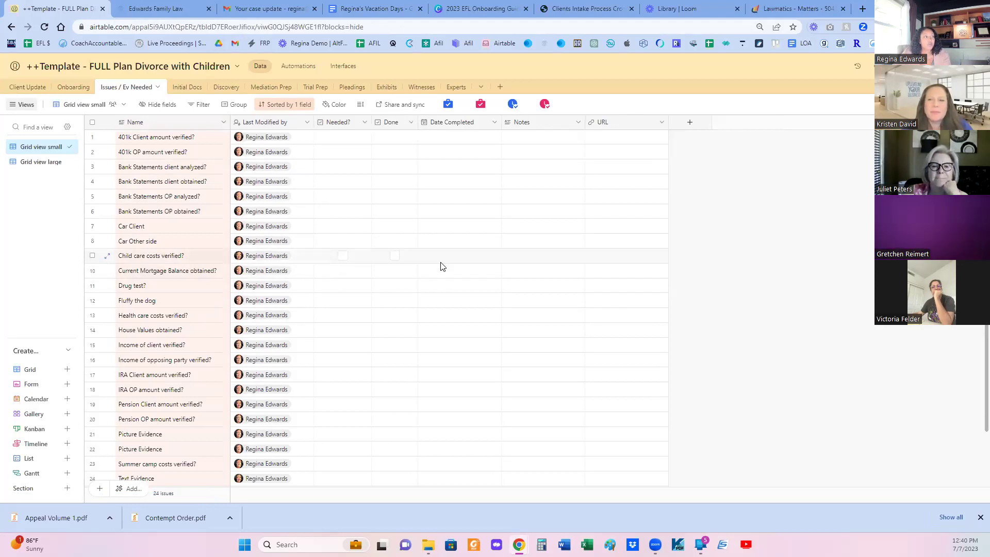
pyautogui.scroll(-2, 423, 268)
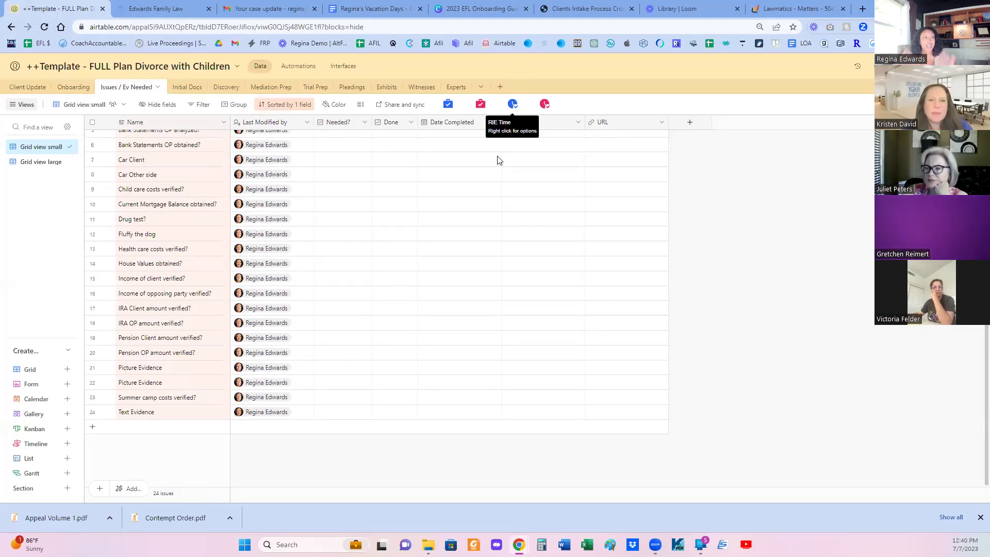
pyautogui.scroll(1, 444, 263)
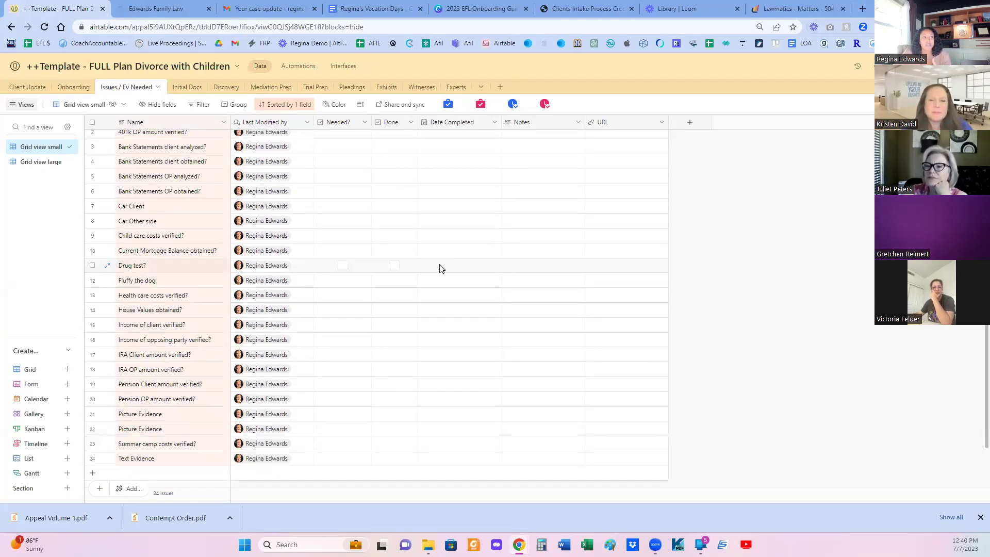
pyautogui.scroll(1, 445, 268)
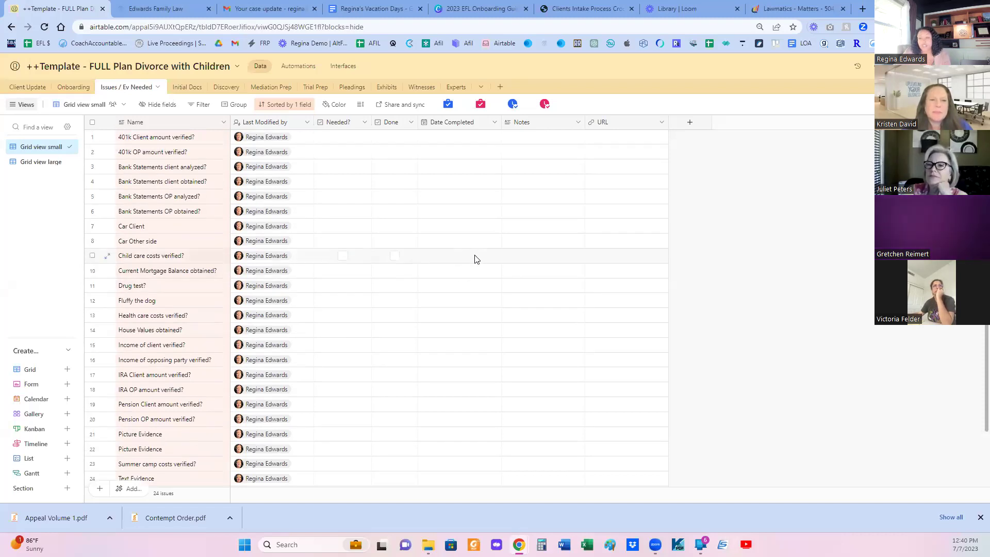
# Step: Review the Initial Docs tasks and the grouped incoming and outgoing items in the Discovery table
pyautogui.click(183, 89)
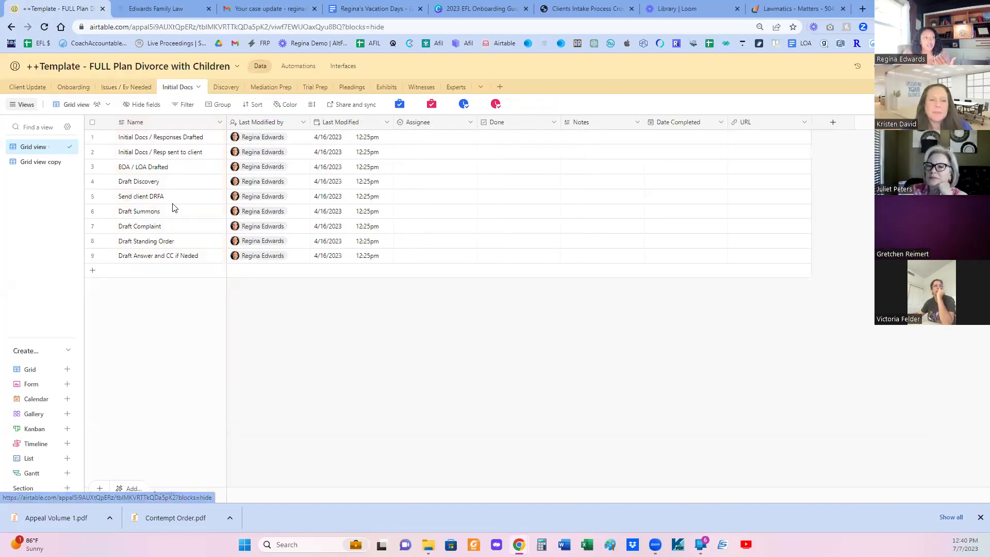
pyautogui.click(225, 87)
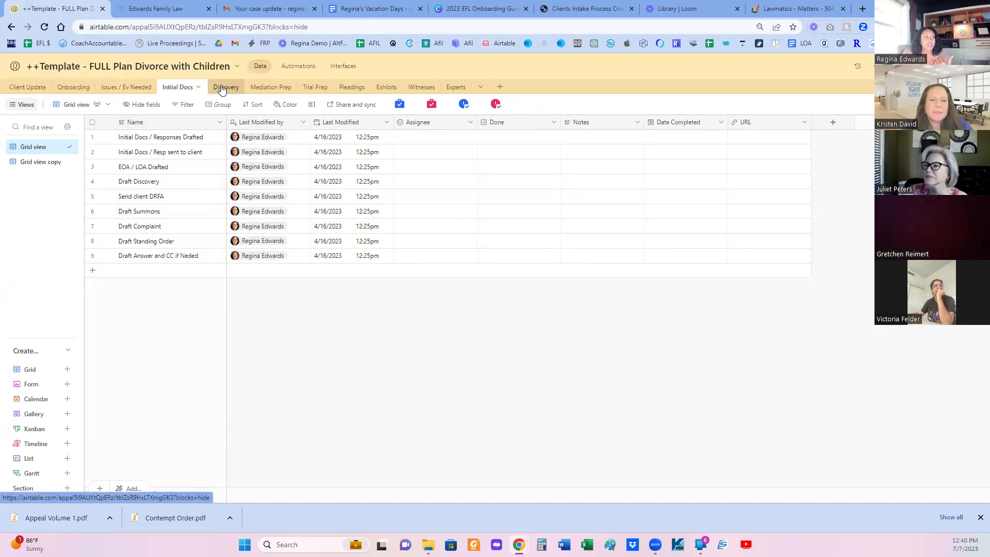
pyautogui.scroll(-3, 322, 272)
pyautogui.scroll(-3, 330, 281)
pyautogui.scroll(6, 341, 281)
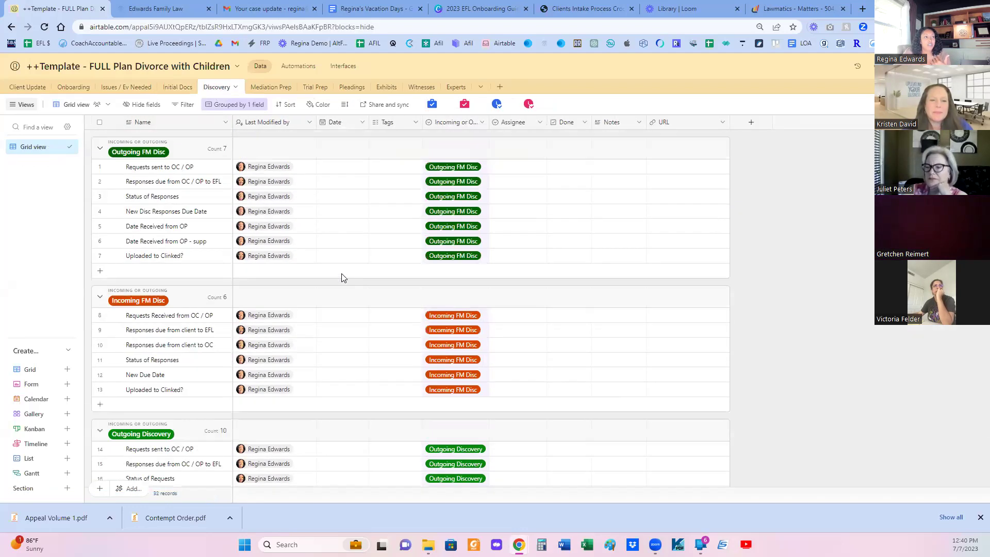
# Step: Review the task lists in the Mediation Prep and Trial Prep tables
pyautogui.click(272, 88)
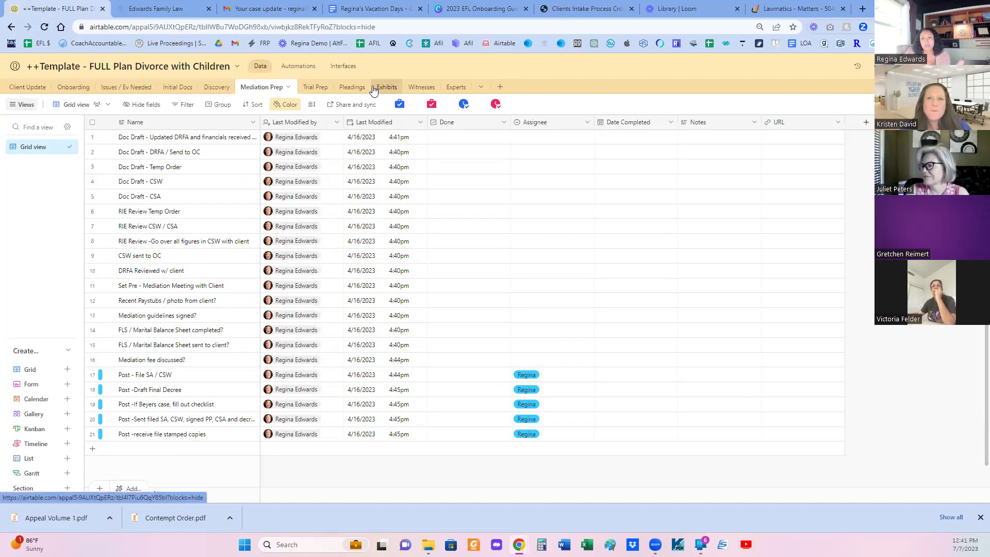
pyautogui.click(320, 91)
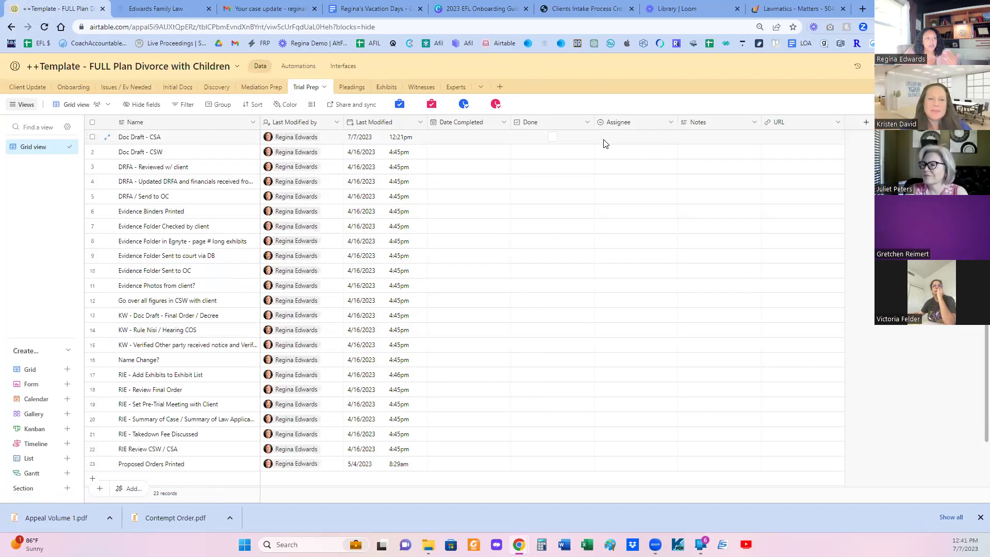
pyautogui.scroll(-2, 623, 314)
pyautogui.scroll(2, 623, 314)
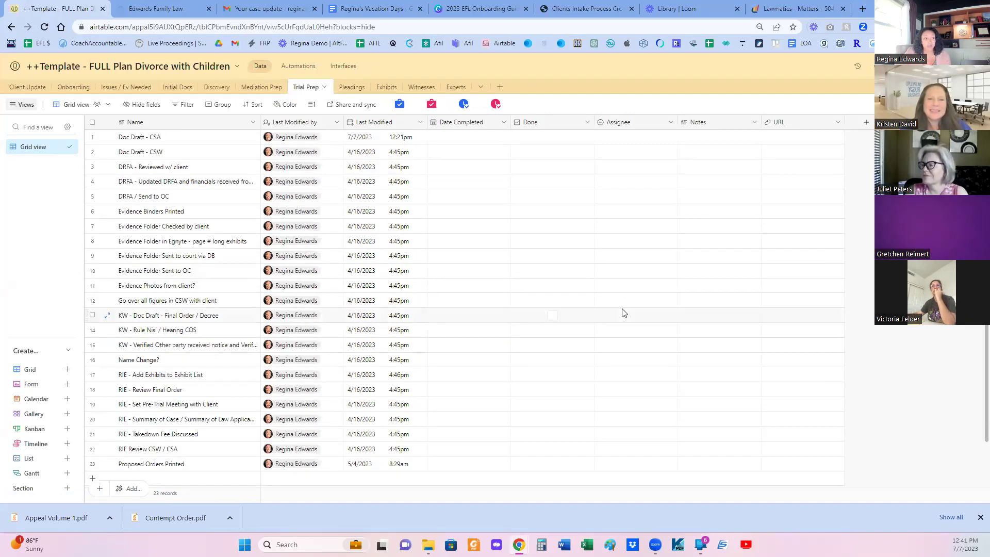